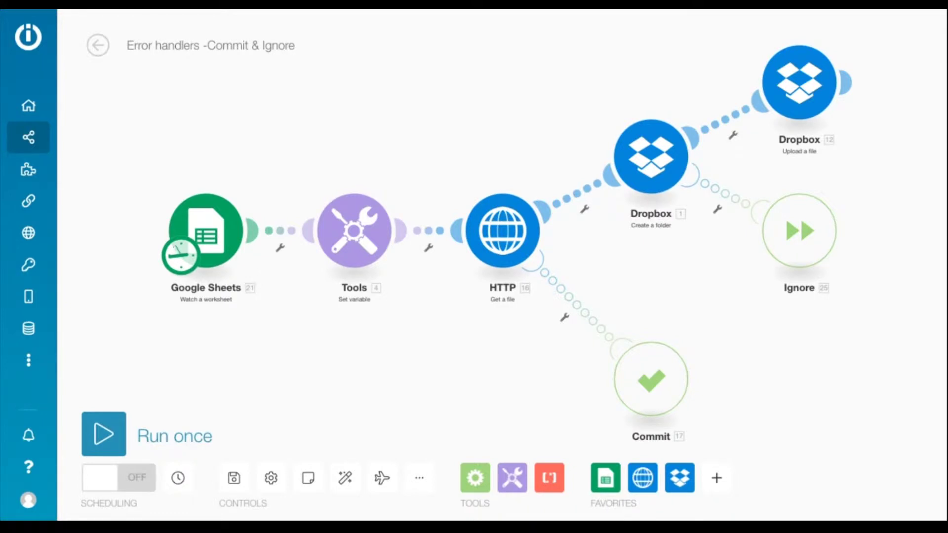
Step: Open the Google Sheets 'Watch a worksheet' module showing Curriculum - Intro to Integromat, Core Topics
click(207, 226)
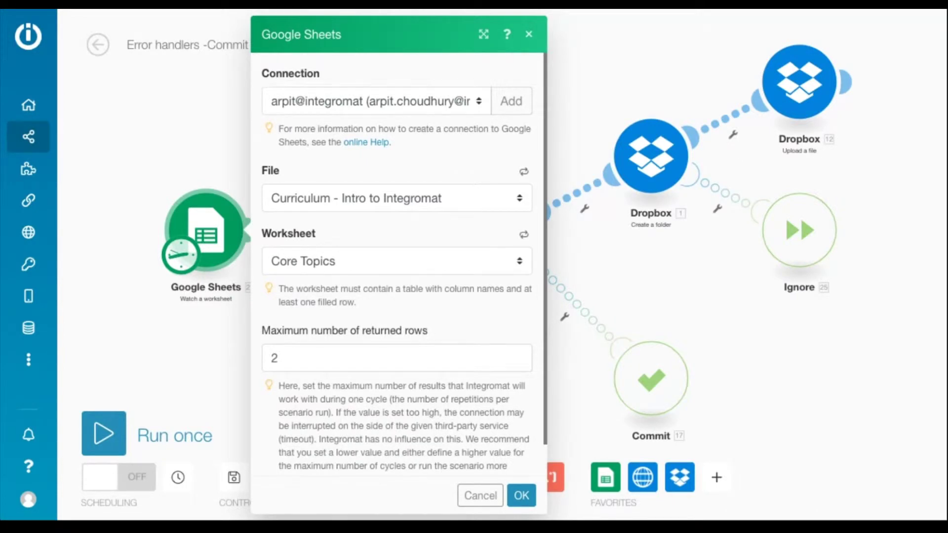
key(Escape)
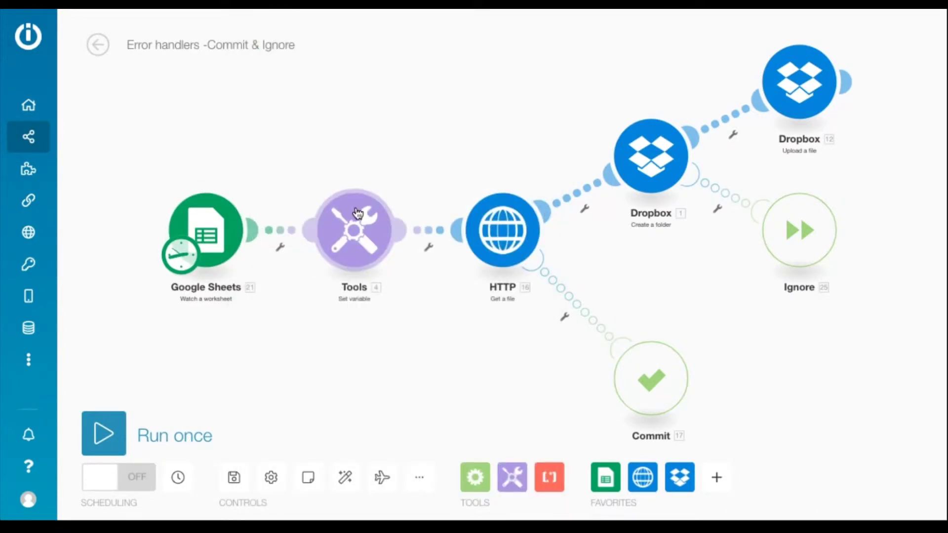
click(358, 214)
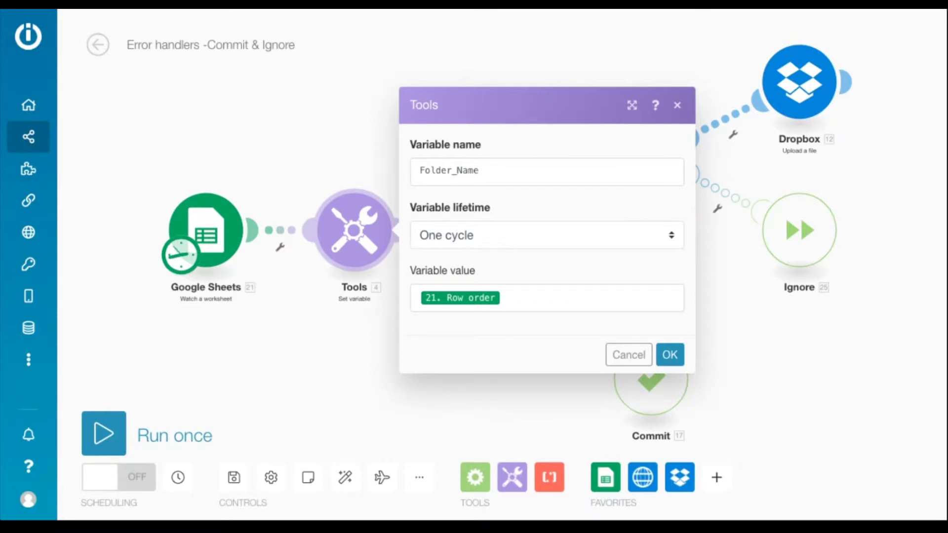
double_click(478, 170)
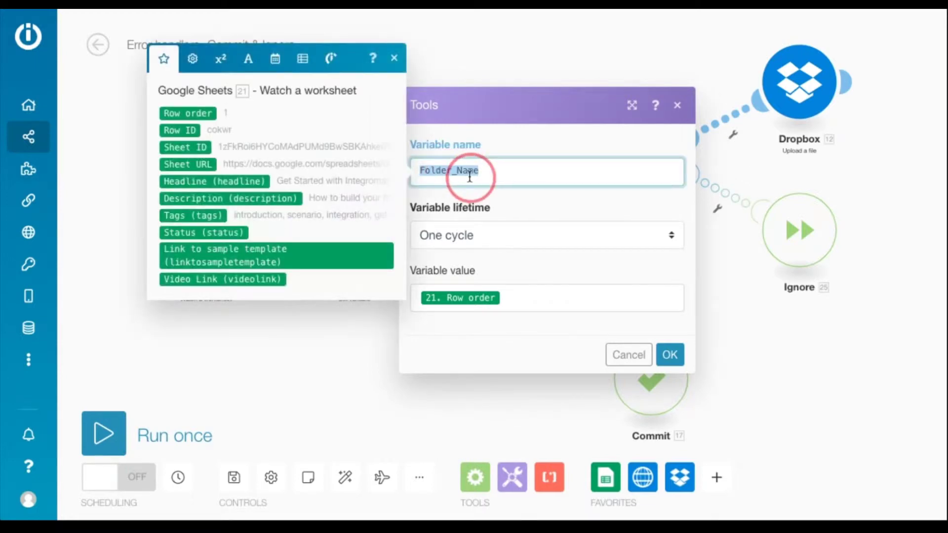
click(526, 304)
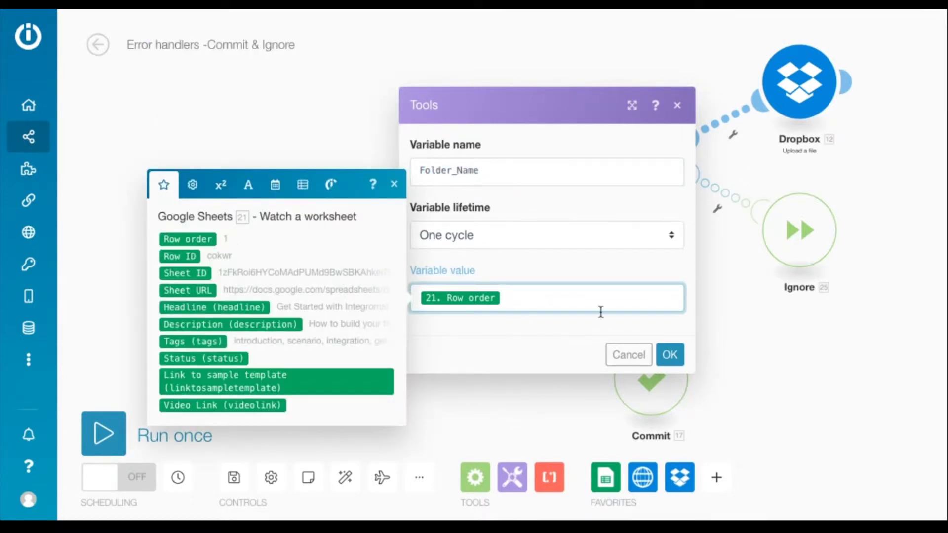
click(670, 355)
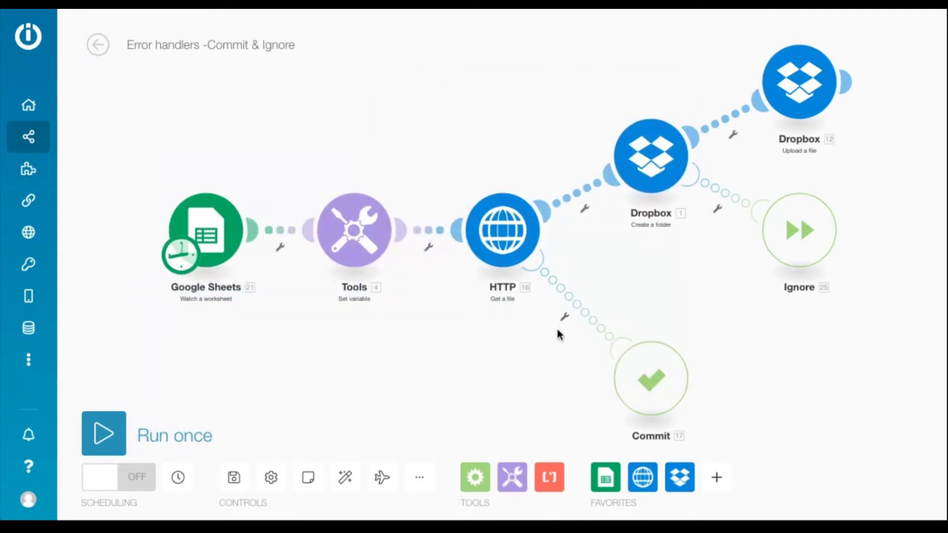
click(647, 168)
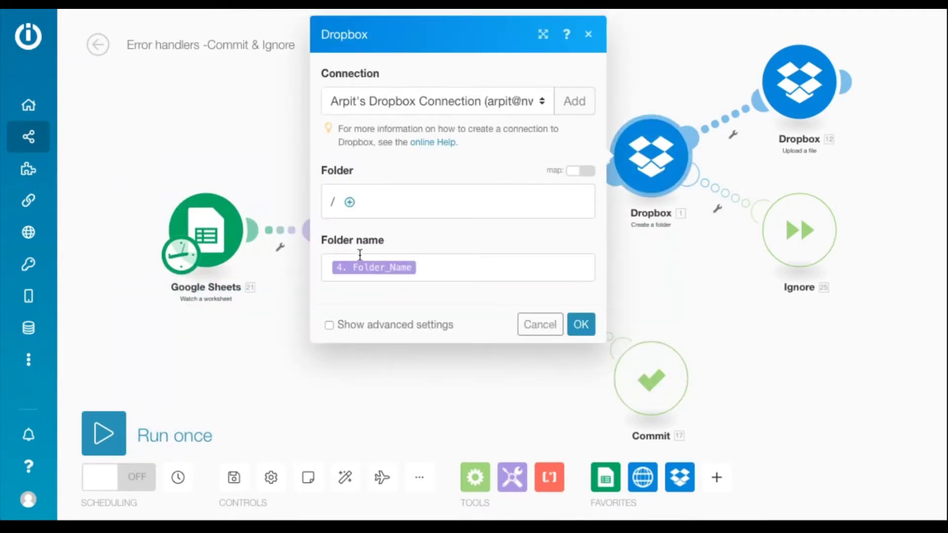
click(440, 262)
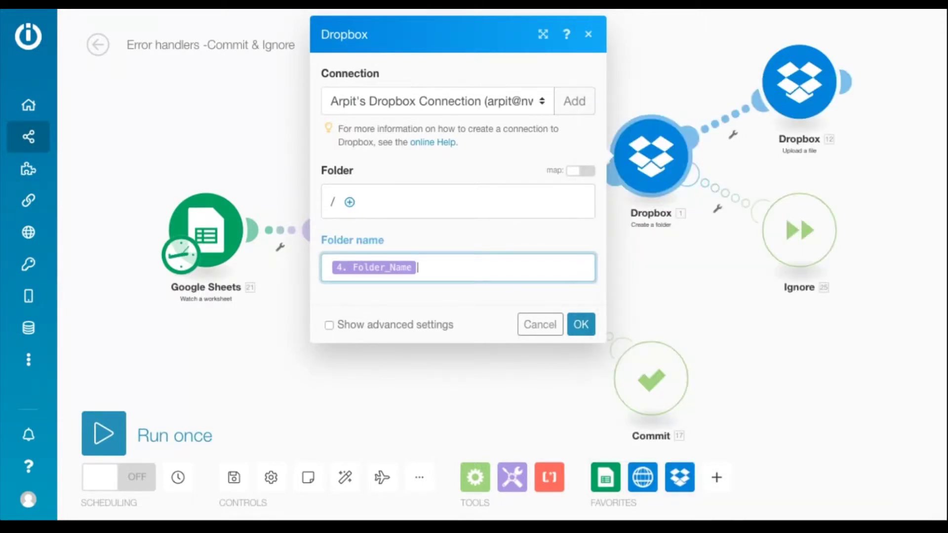
click(581, 325)
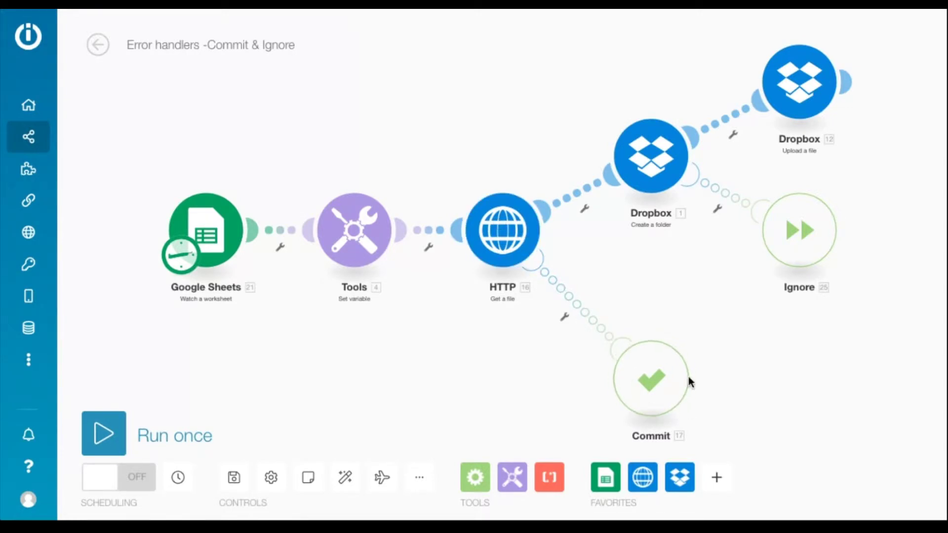
click(513, 253)
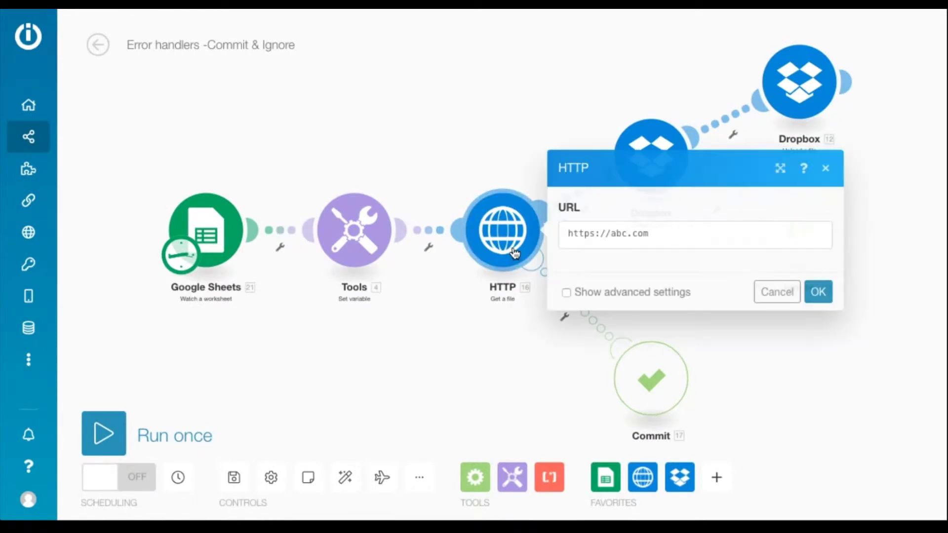
drag(565, 237, 745, 227)
click(802, 272)
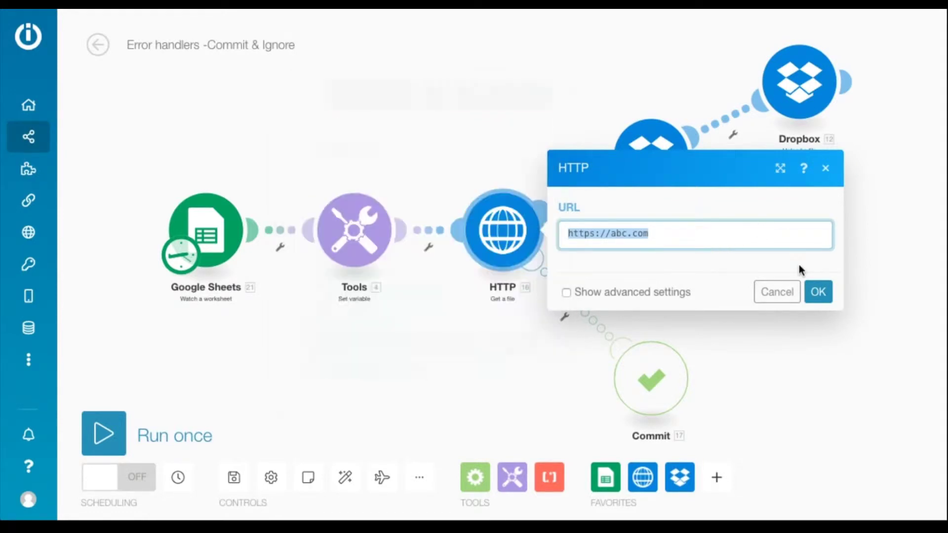
click(818, 292)
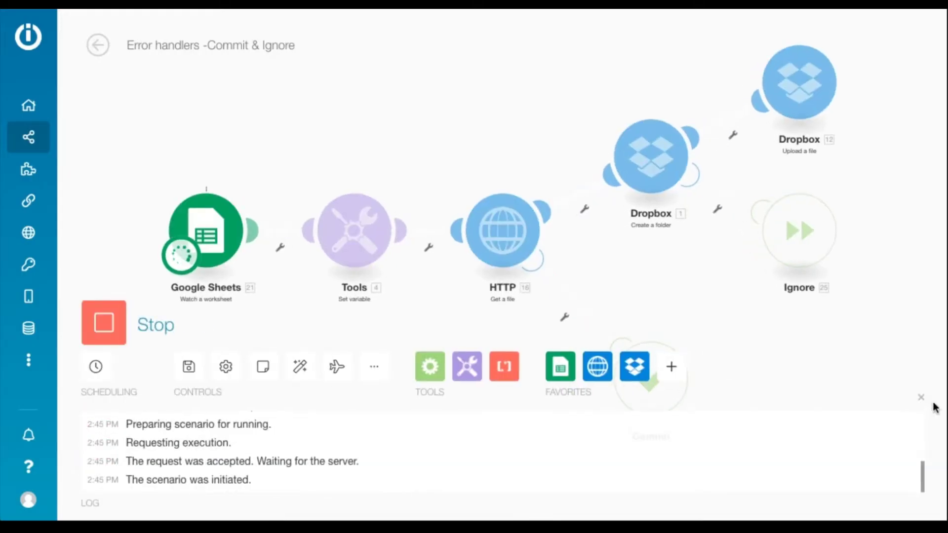
Step: Review the run: HTTP's ConnectionError caught by the Commit handler, then the Google Sheets output bundles
click(925, 406)
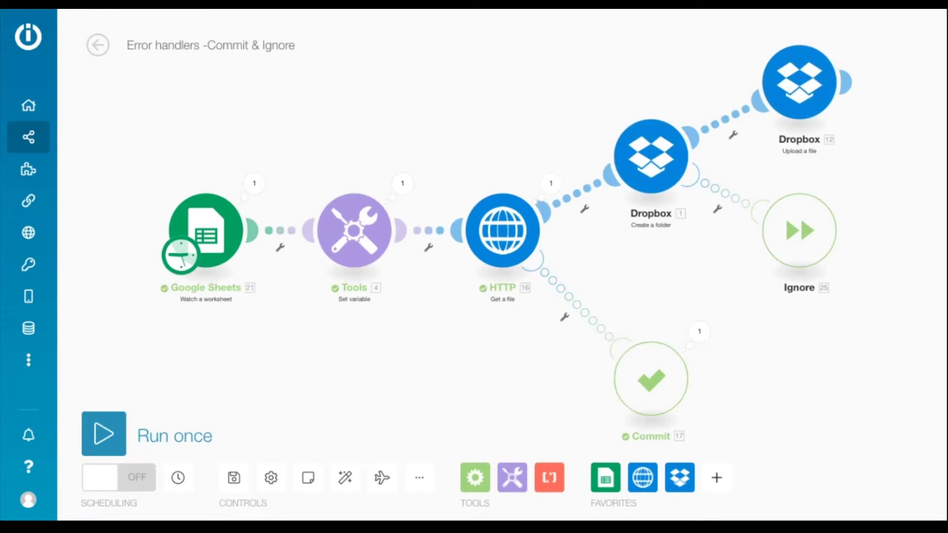
click(550, 184)
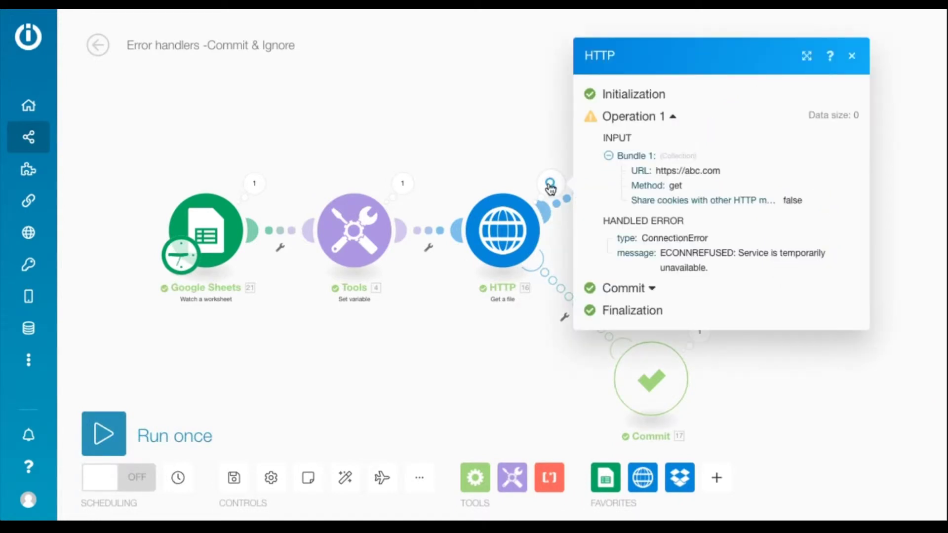
drag(642, 238, 713, 243)
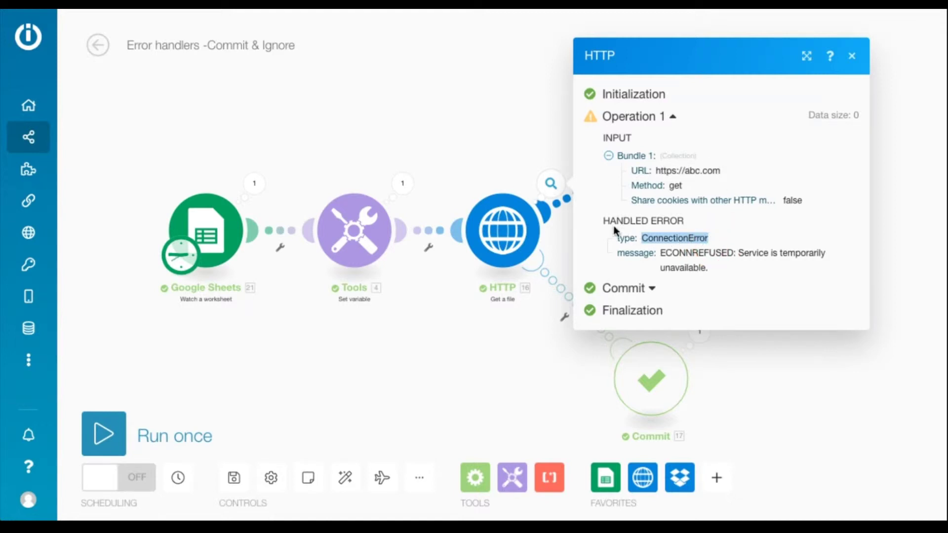
click(661, 293)
key(Escape)
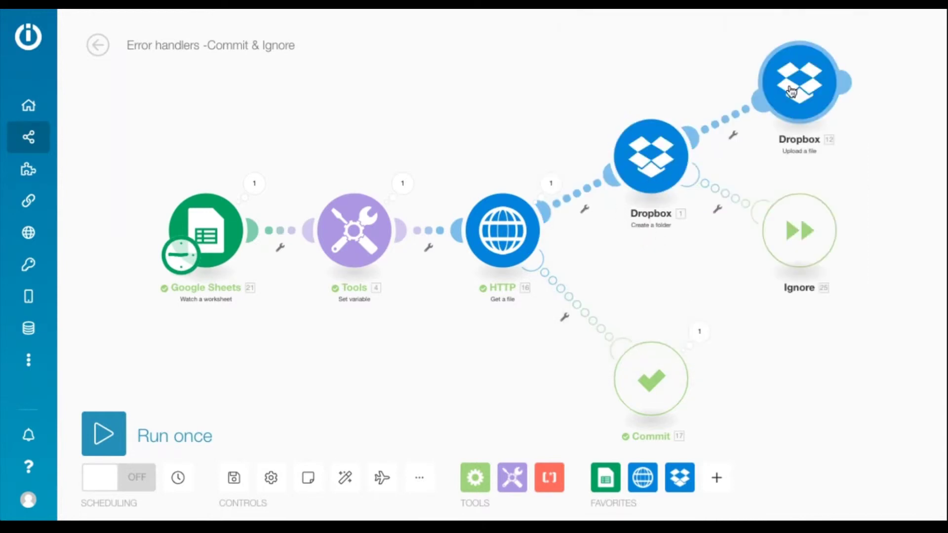
click(254, 184)
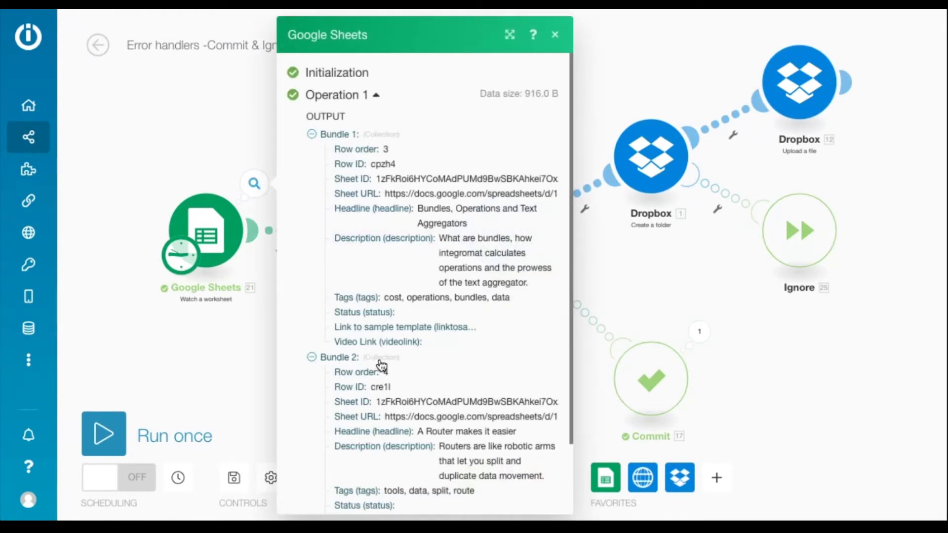
key(Escape)
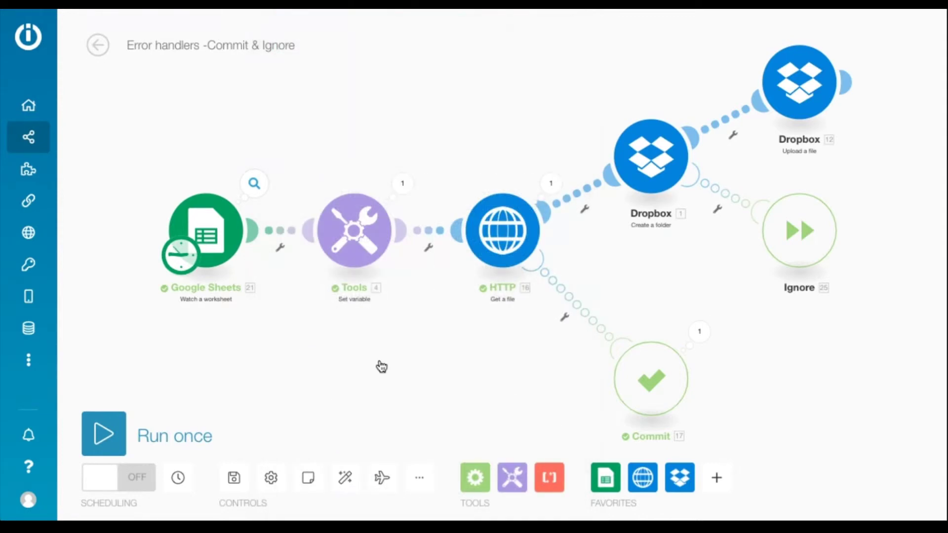
click(515, 251)
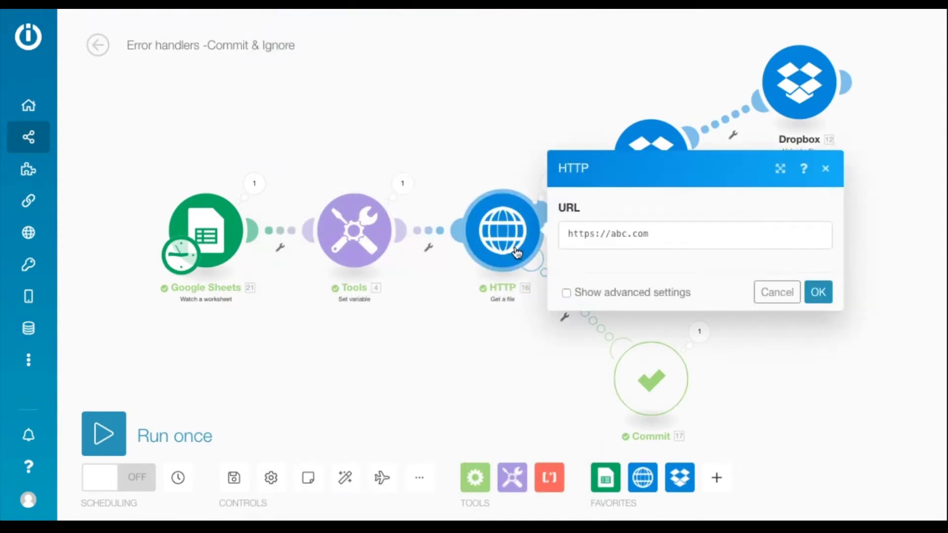
click(620, 235)
key(ctrl+a)
key(BackSpace)
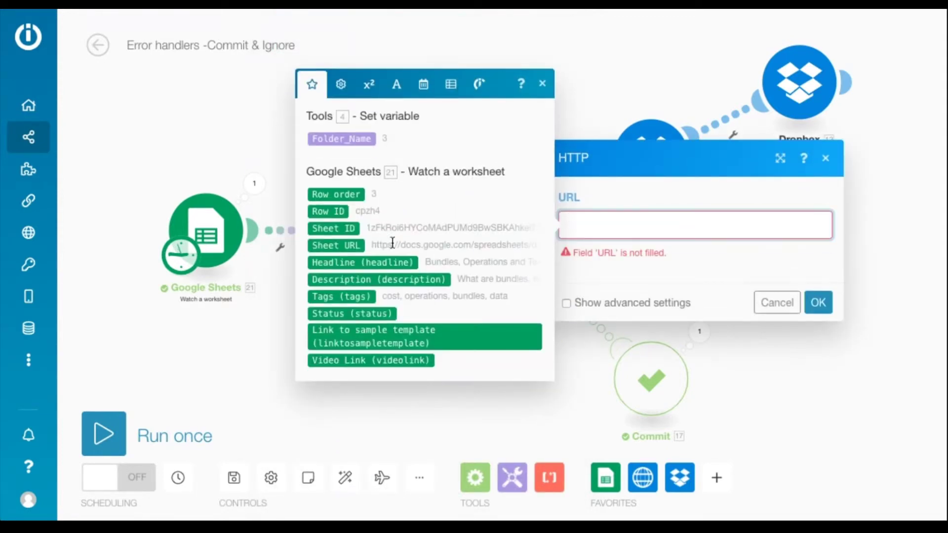
click(336, 246)
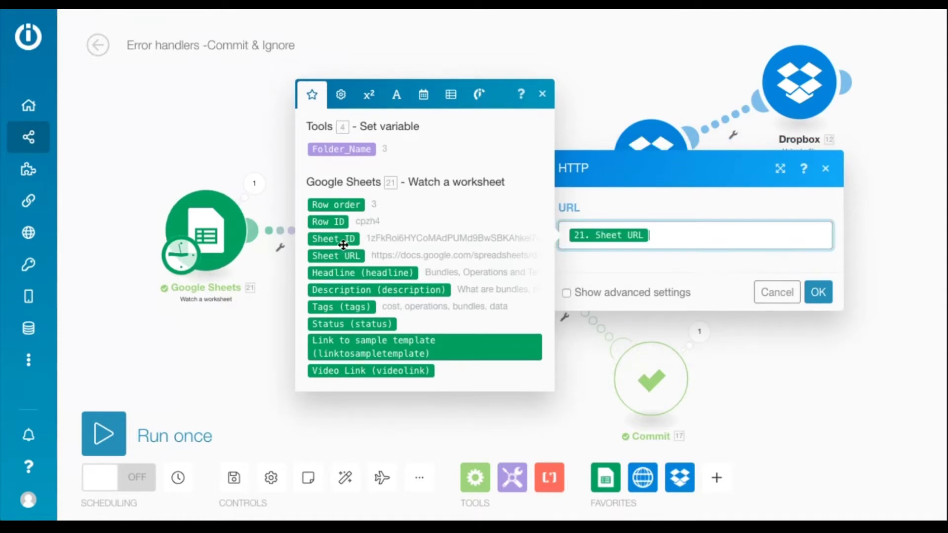
click(816, 299)
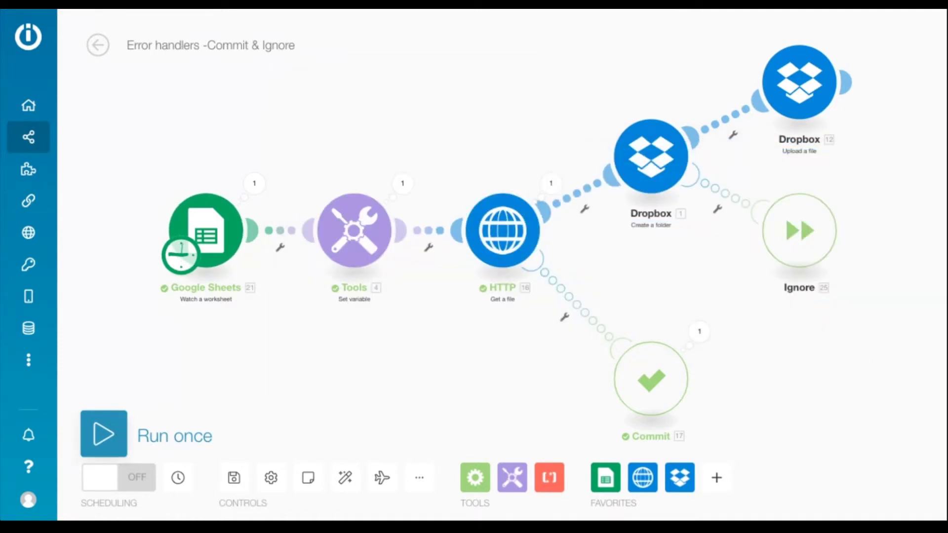
click(106, 430)
Step: Check the Dropbox create-folder results and the Ignore handler's handling of folder 7's 409 conflict
click(921, 402)
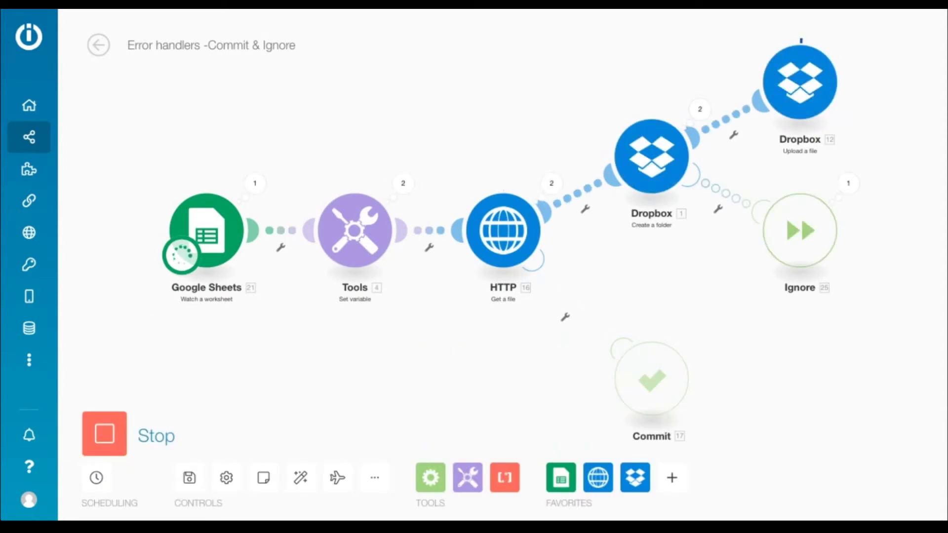
click(704, 120)
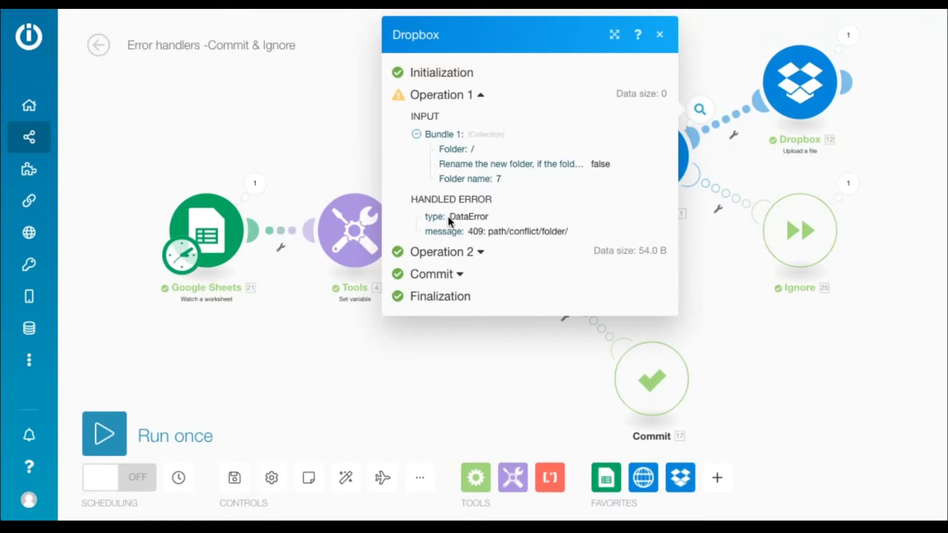
key(Escape)
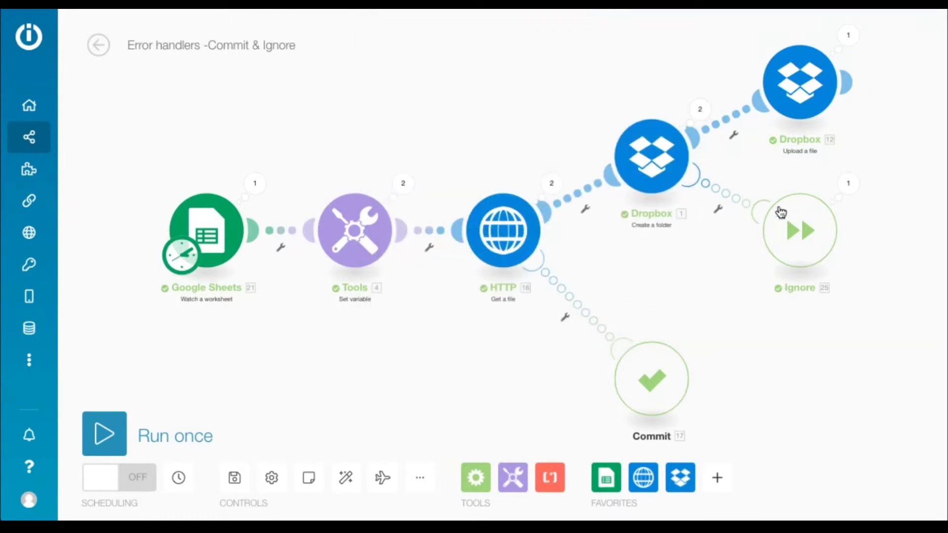
click(846, 186)
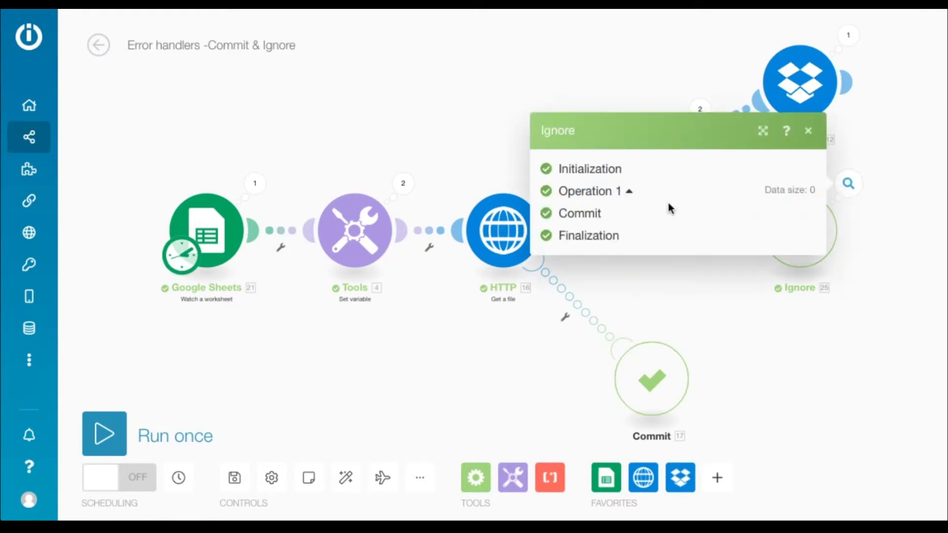
key(Escape)
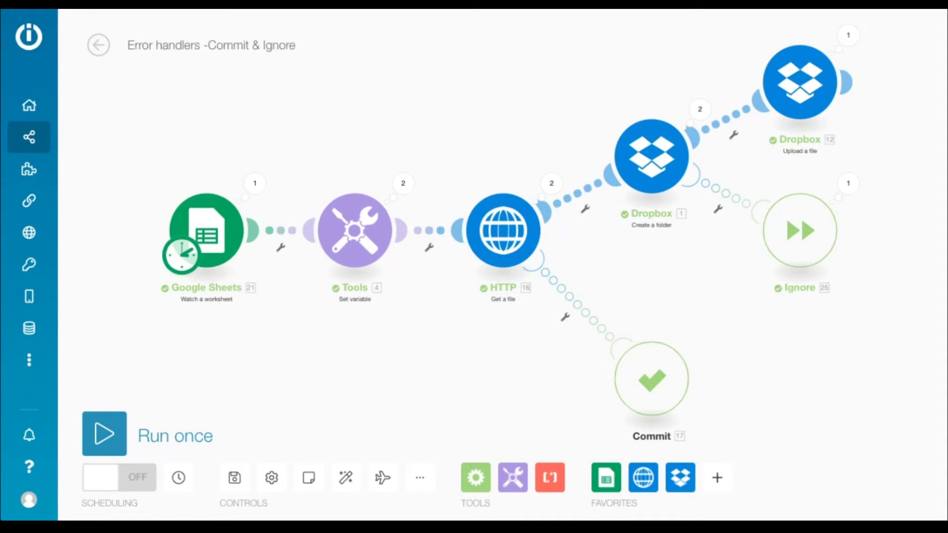
Step: Confirm folder 8 was created in Operation 2 and file.html uploaded into it
click(700, 109)
click(460, 252)
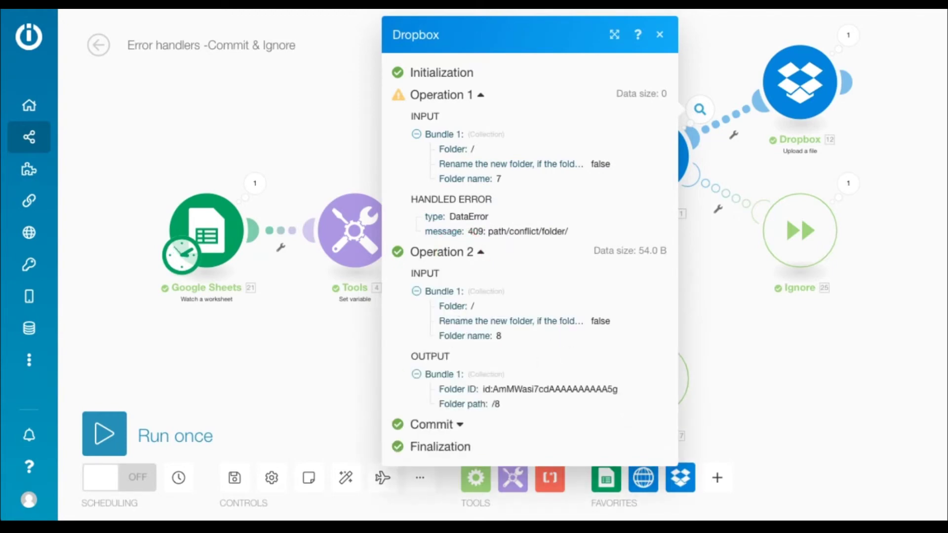
click(849, 35)
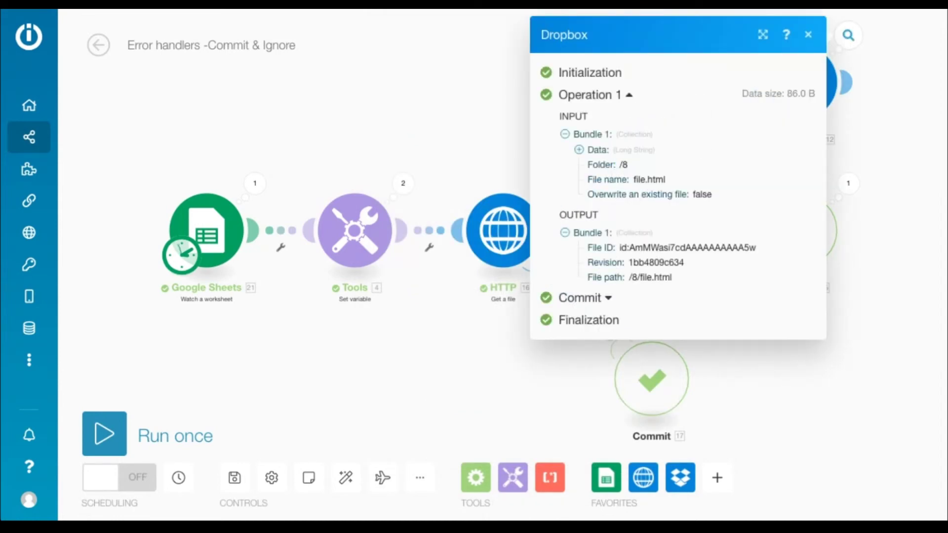
click(849, 35)
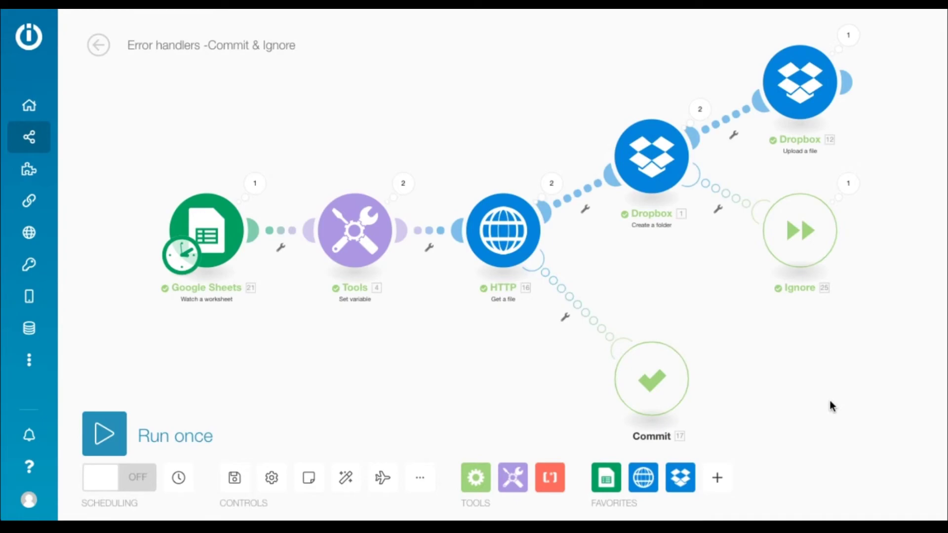